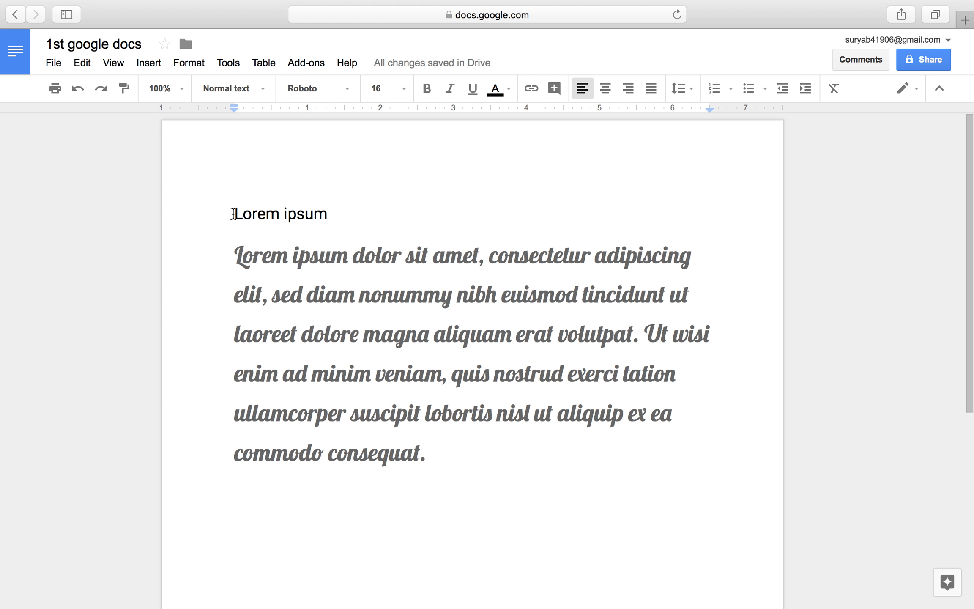
Try center and right alignment on the "Lorem ipsum" heading, finishing with justified alignment
left_click(232, 220)
left_click_drag(235, 214, 328, 219)
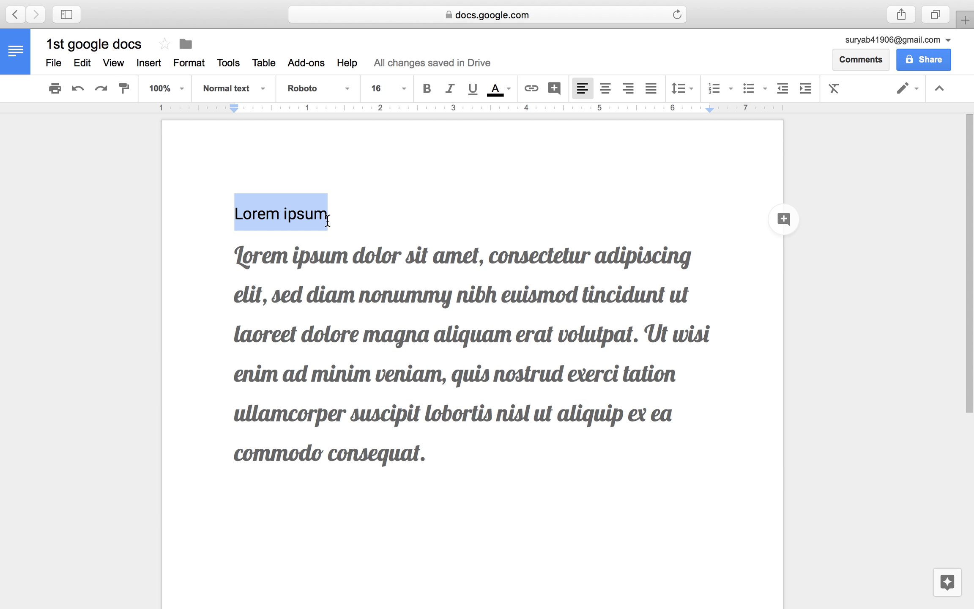
left_click(606, 90)
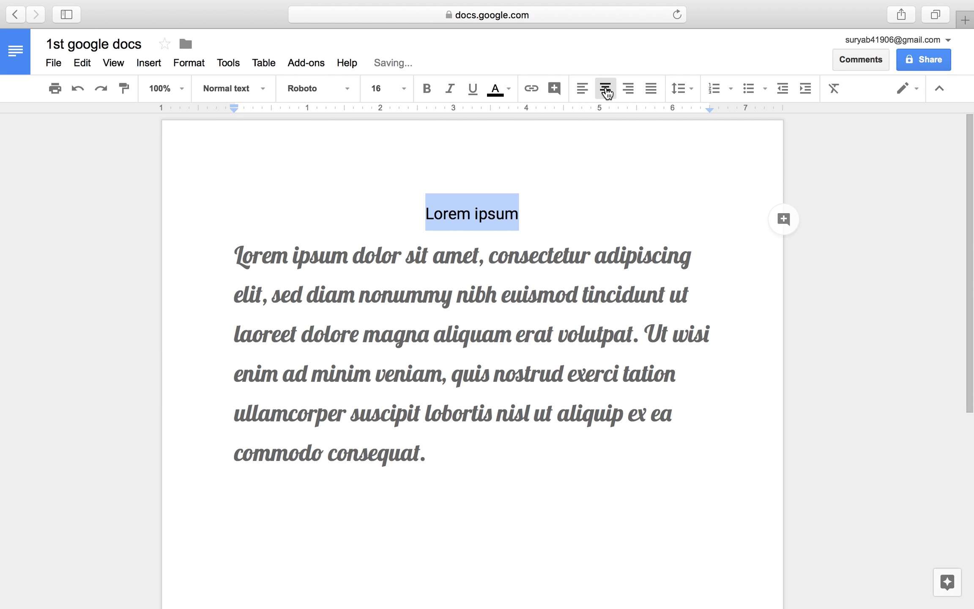
left_click(638, 92)
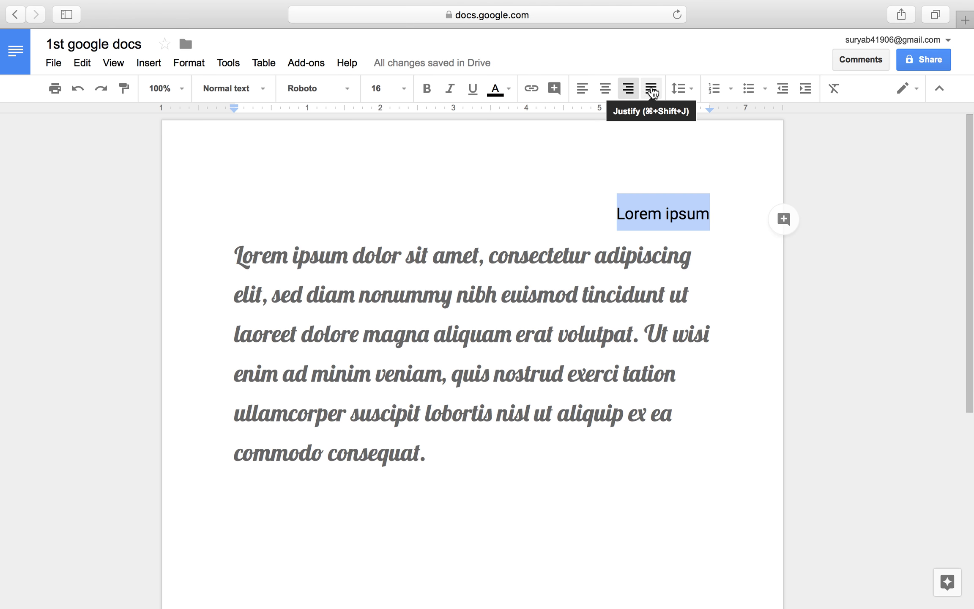
left_click(652, 90)
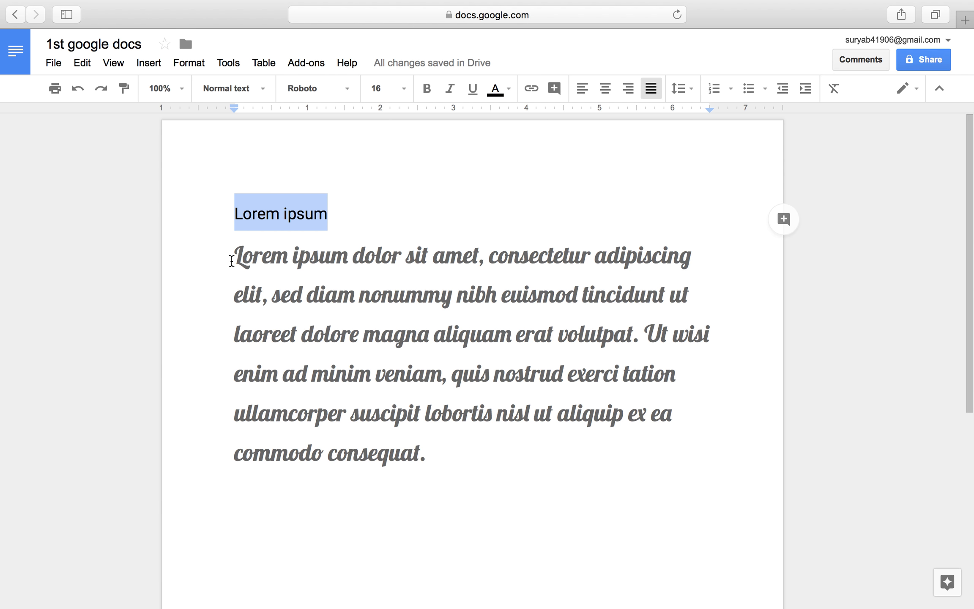
Center the body paragraph below the heading, and then set its alignment to justified
left_click_drag(234, 262, 430, 465)
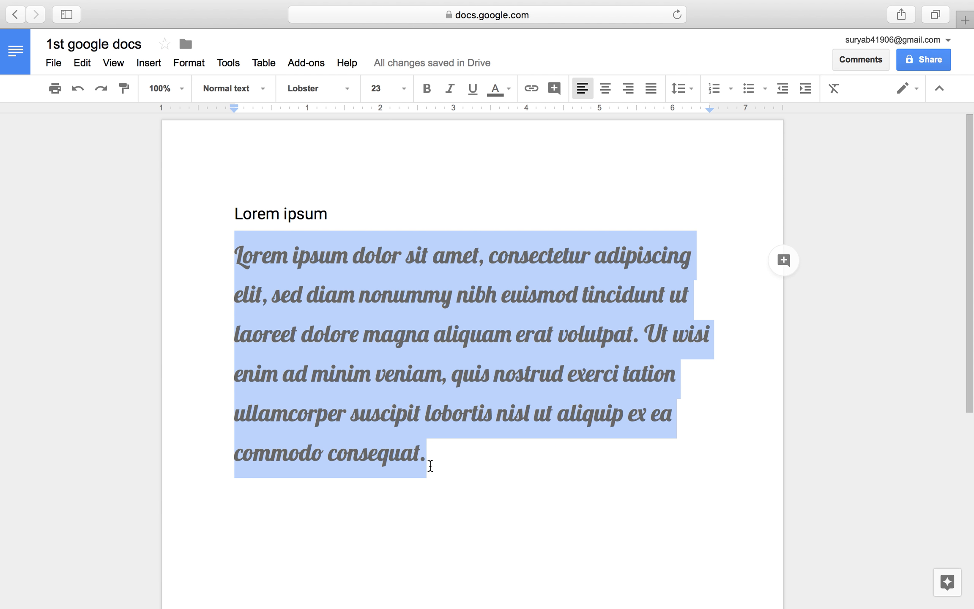
left_click(606, 90)
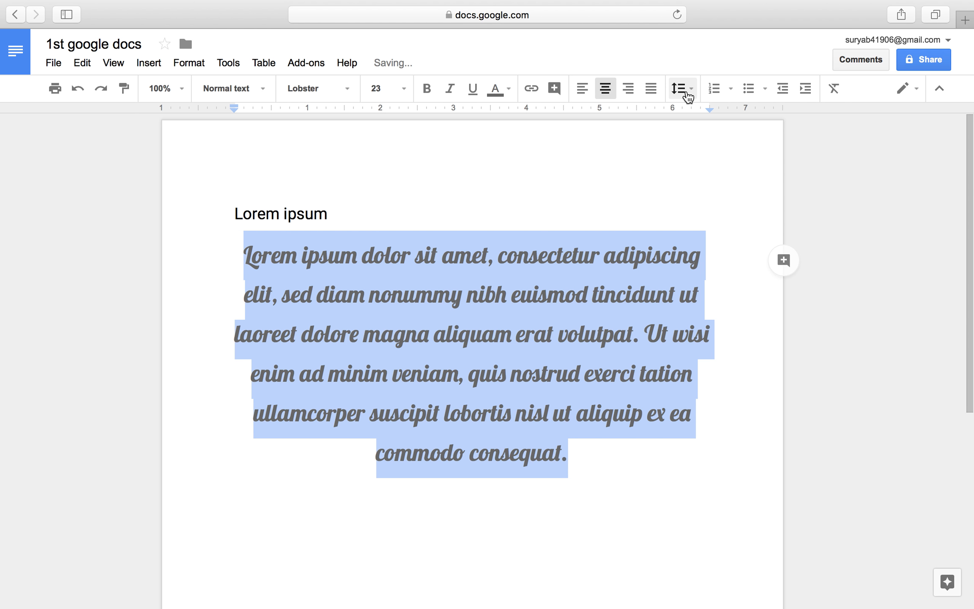
left_click(652, 90)
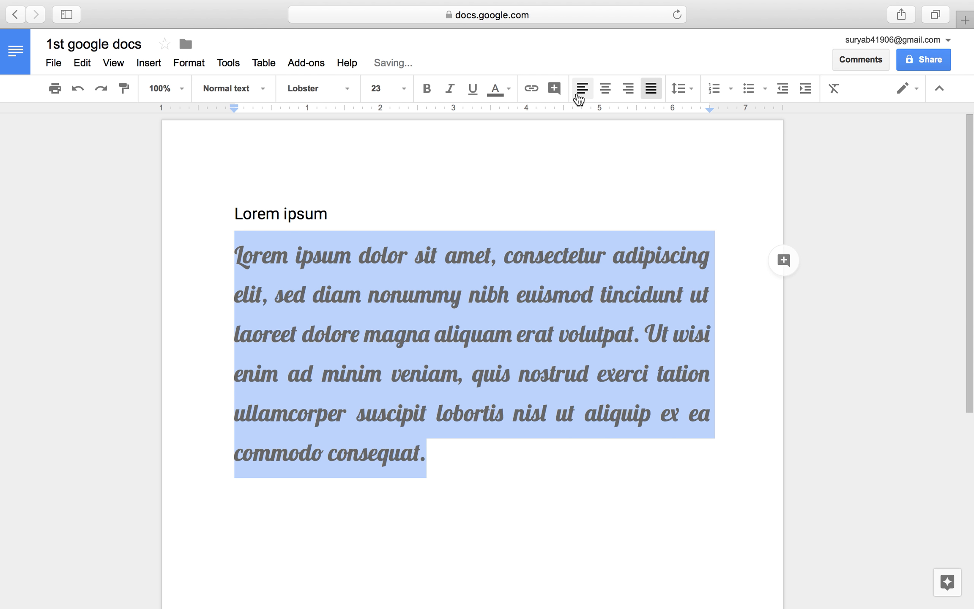
left_click(580, 159)
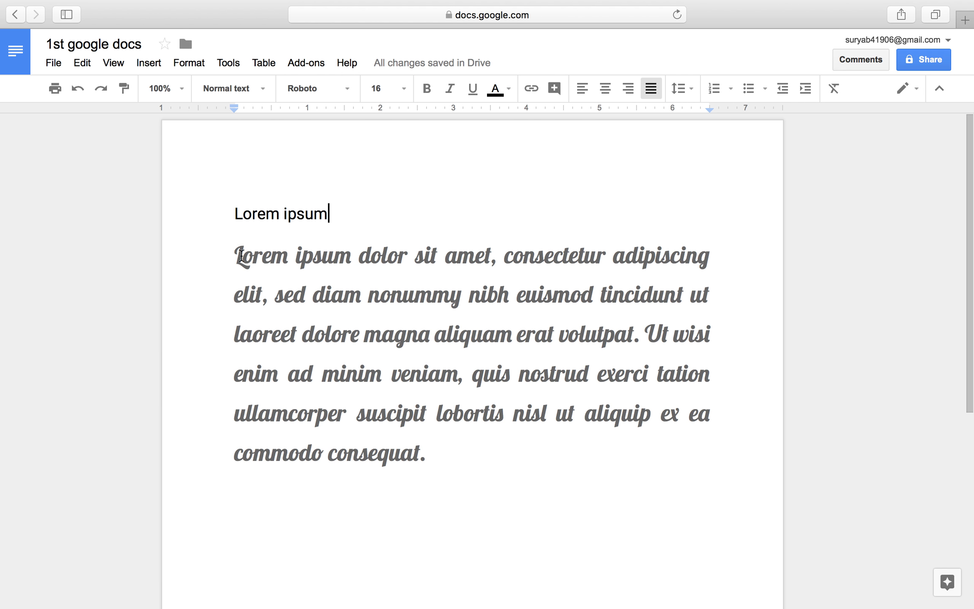
Set the line spacing of the whole body paragraph to 1.15
left_click_drag(236, 255, 474, 415)
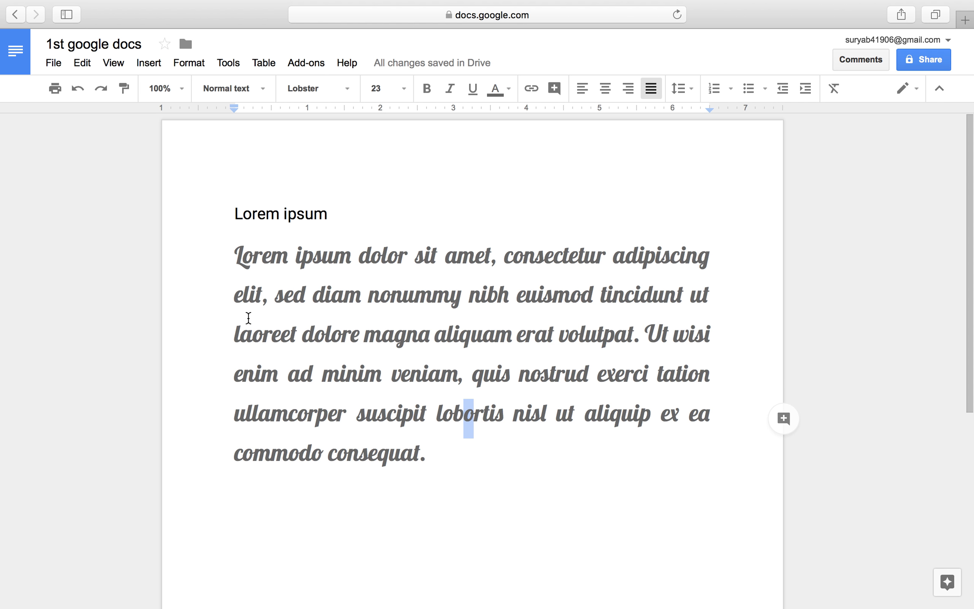
left_click_drag(236, 254, 427, 460)
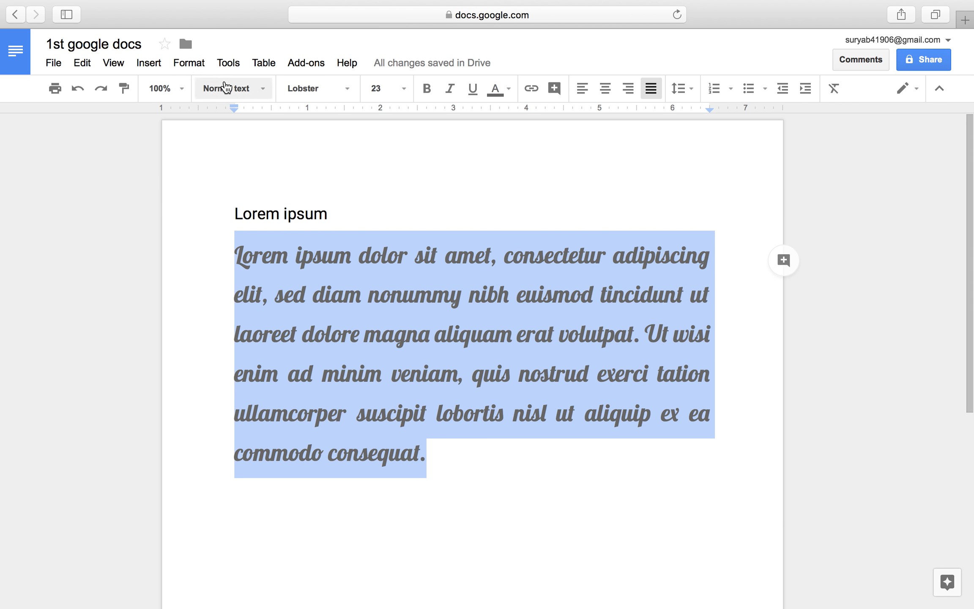
left_click(192, 63)
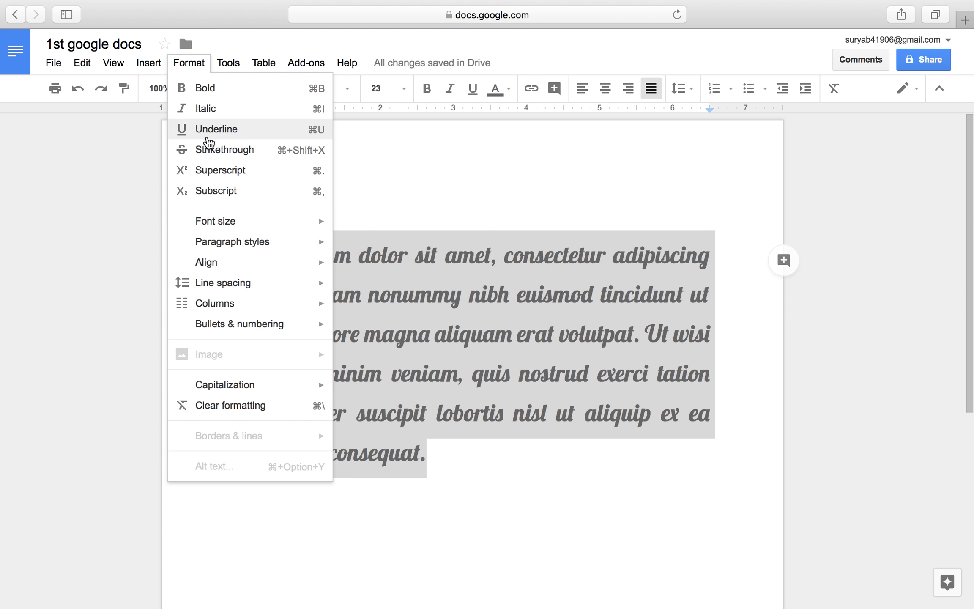
mouse_move(279, 284)
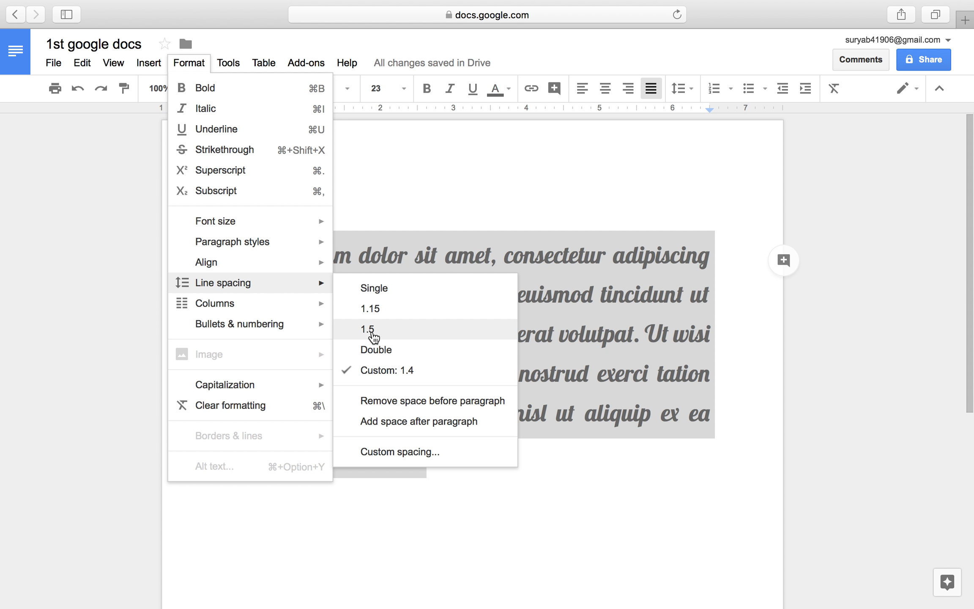
left_click(372, 309)
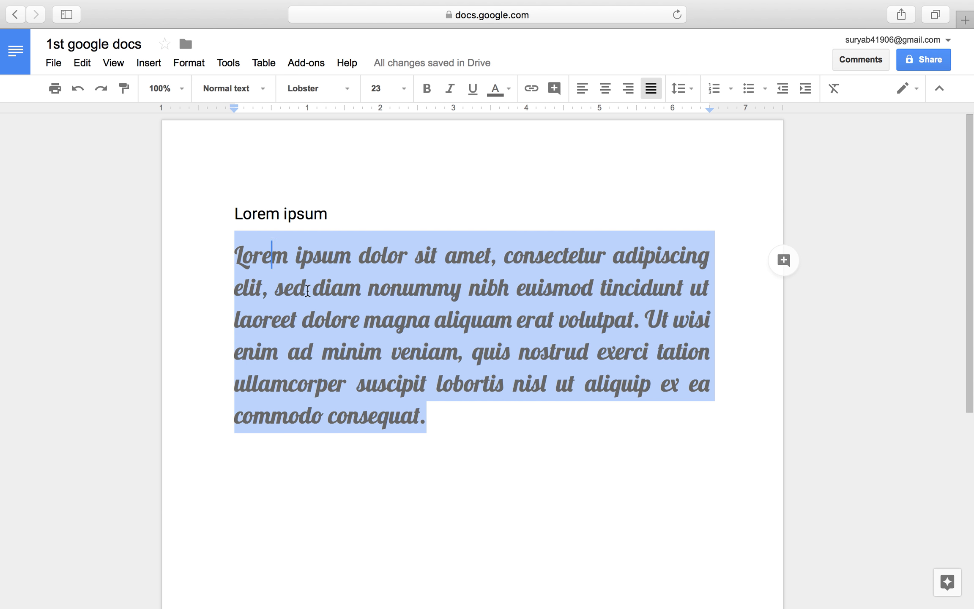
left_click(427, 413)
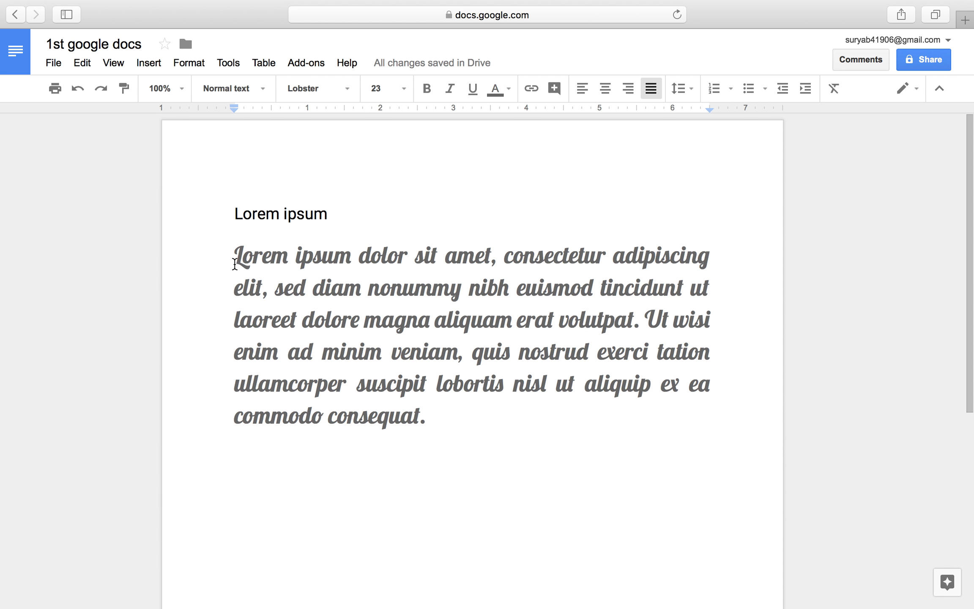
Set the line spacing of the body paragraph and the empty line below it to Single
left_click_drag(235, 255, 444, 457)
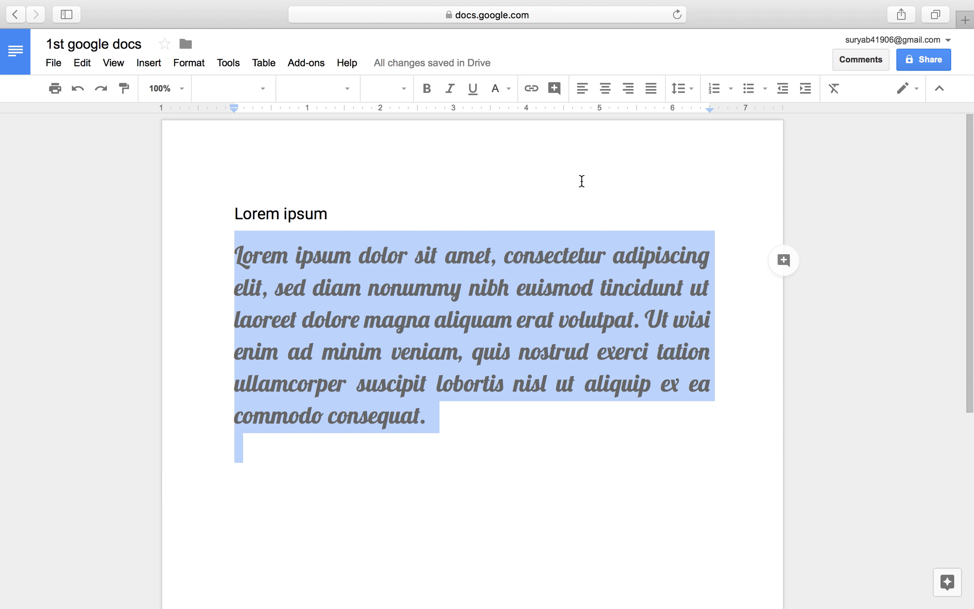
left_click(184, 63)
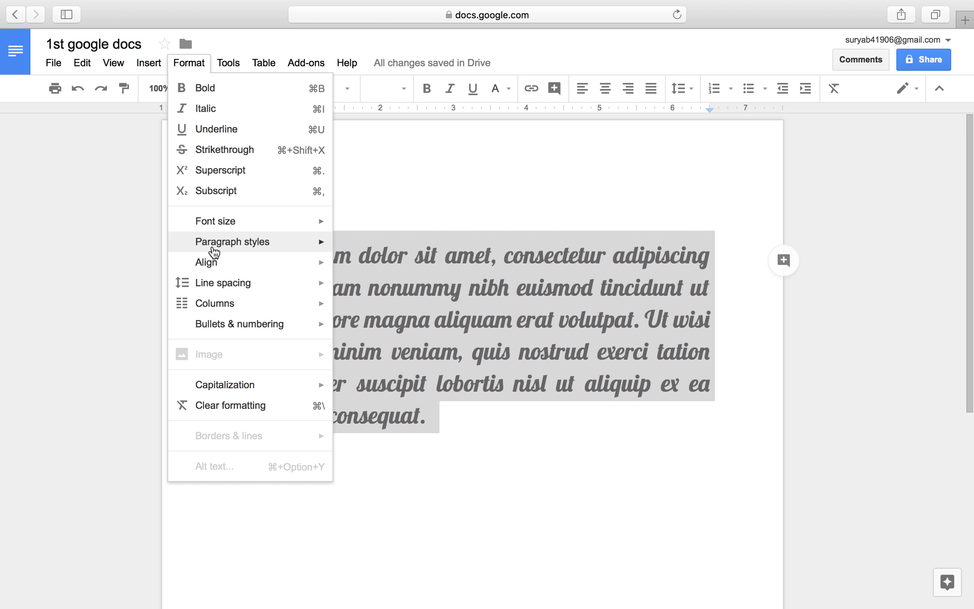
mouse_move(243, 291)
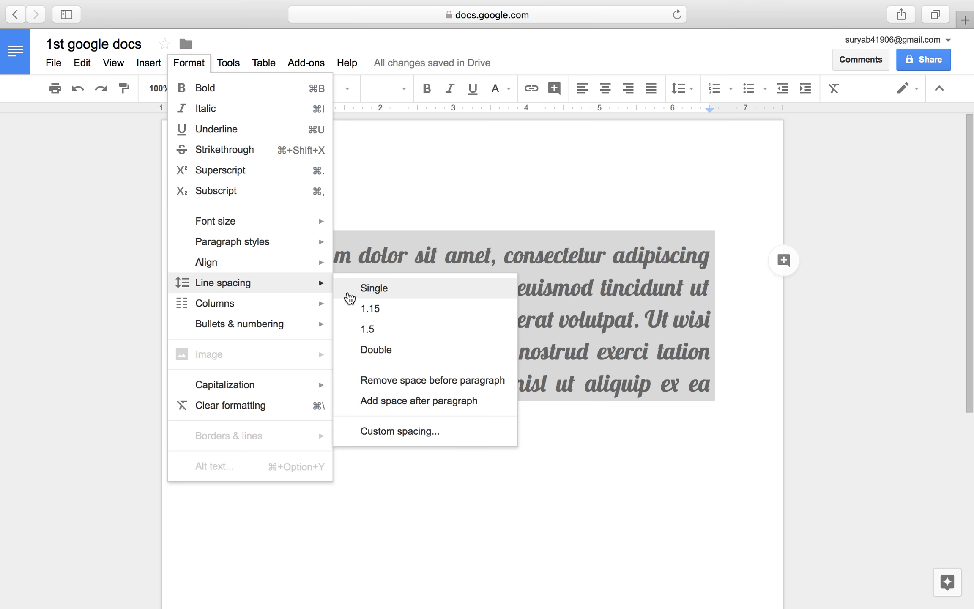
left_click(361, 295)
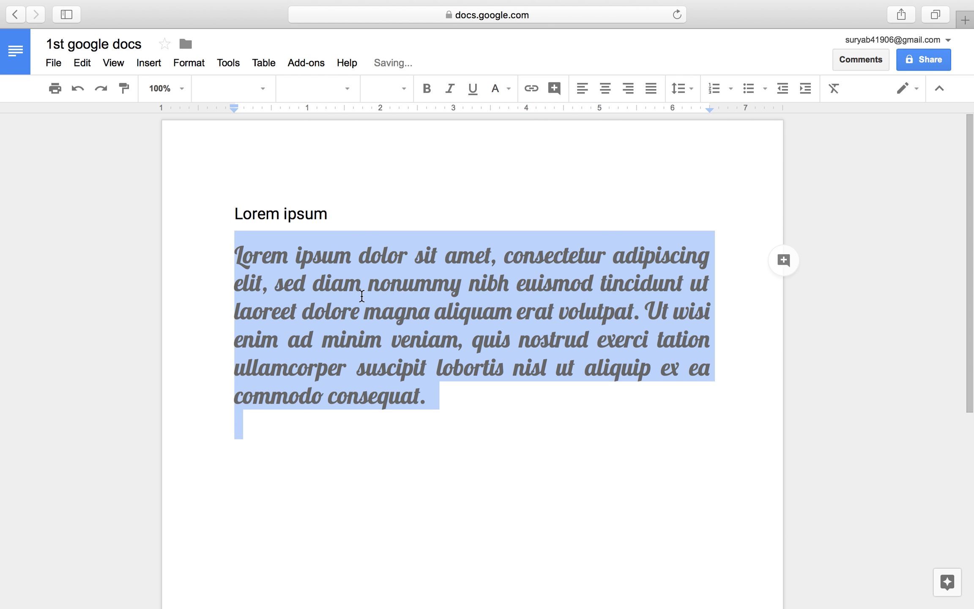
left_click(279, 258)
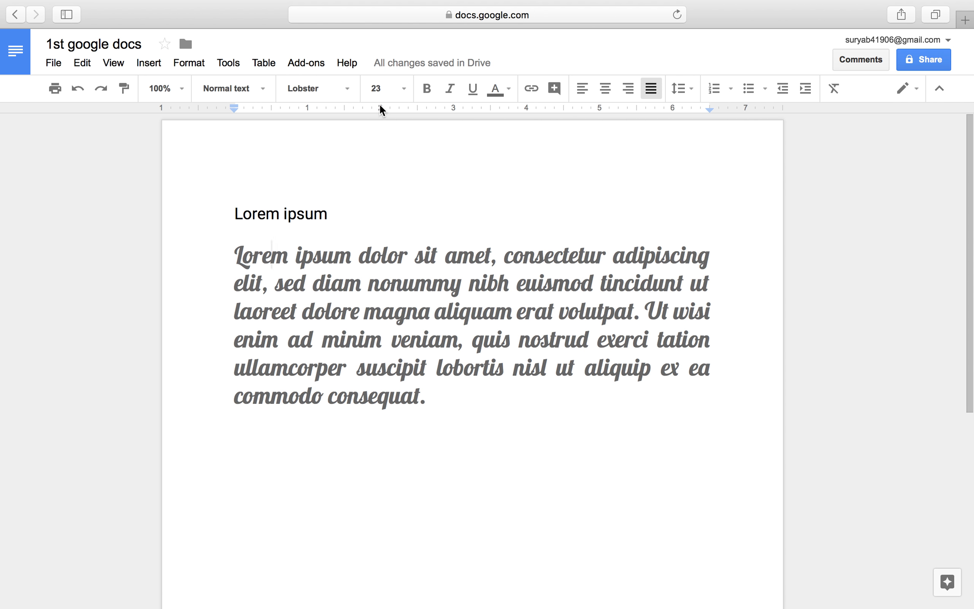
left_click(234, 250)
left_click_drag(234, 250, 427, 397)
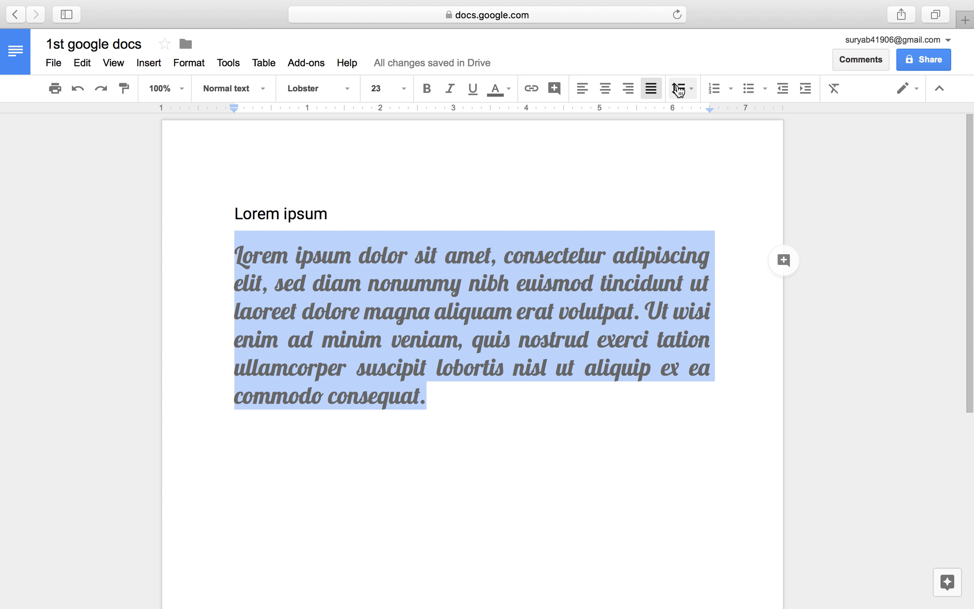
left_click(694, 91)
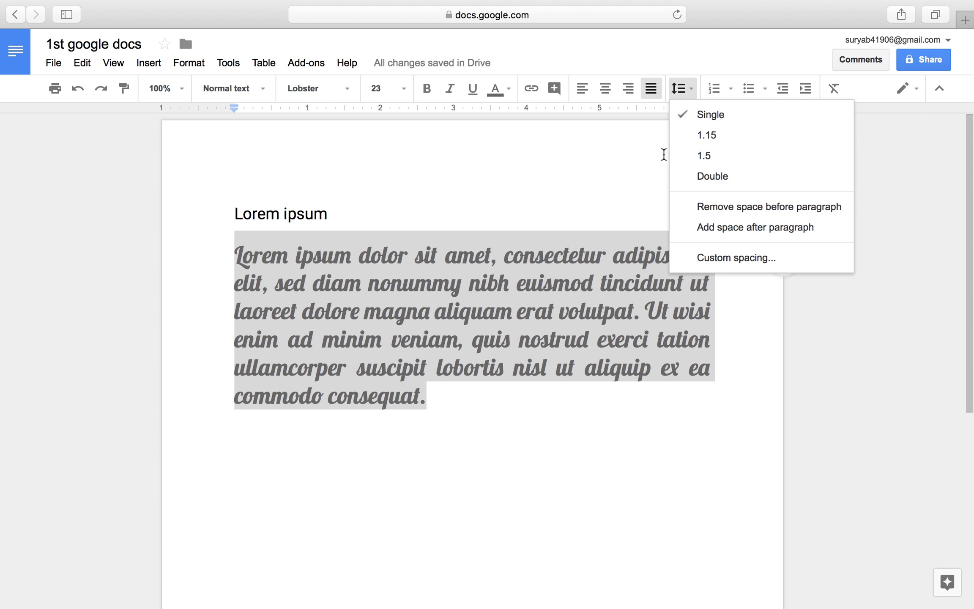
left_click(638, 191)
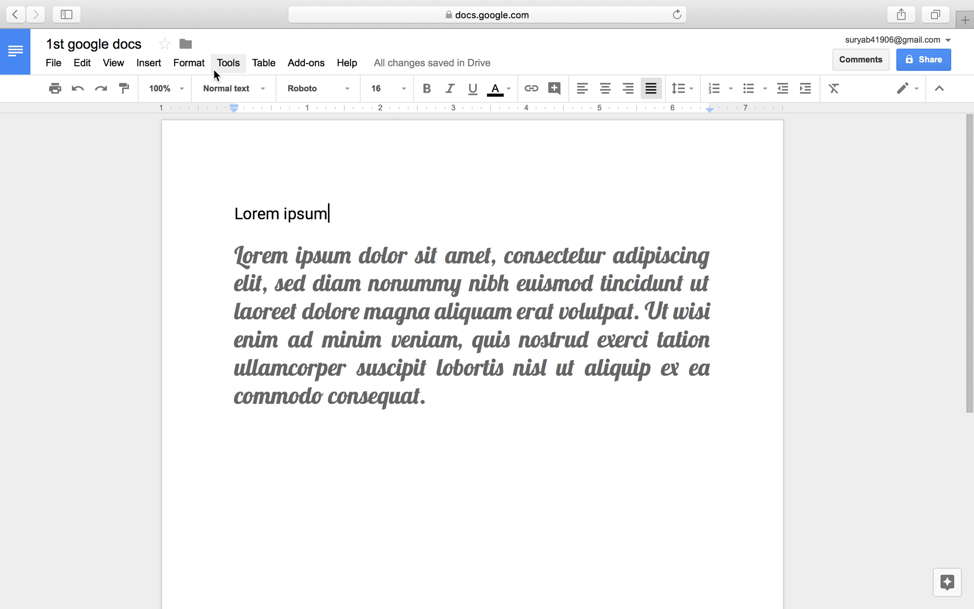
left_click(185, 63)
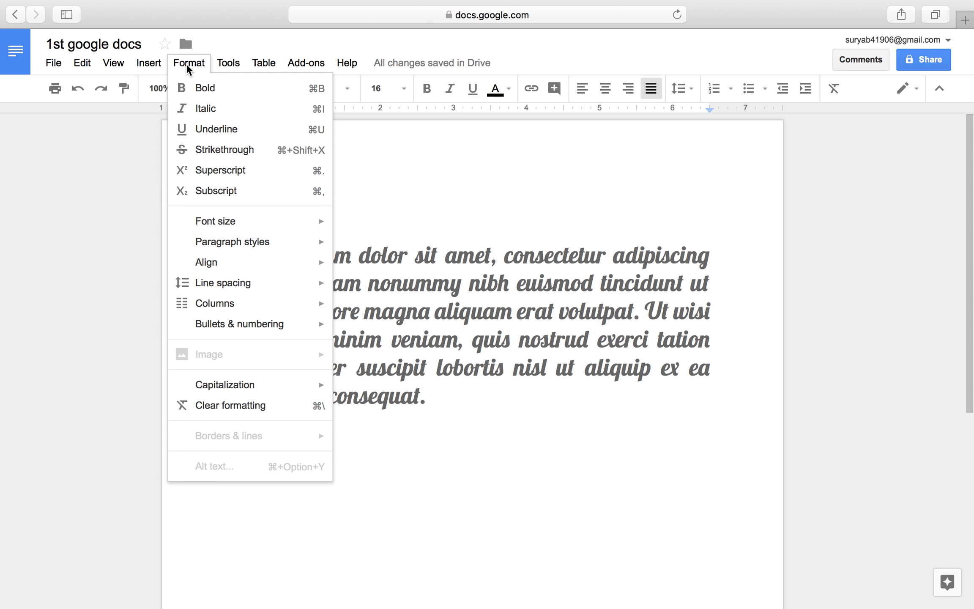
mouse_move(245, 299)
left_click(390, 219)
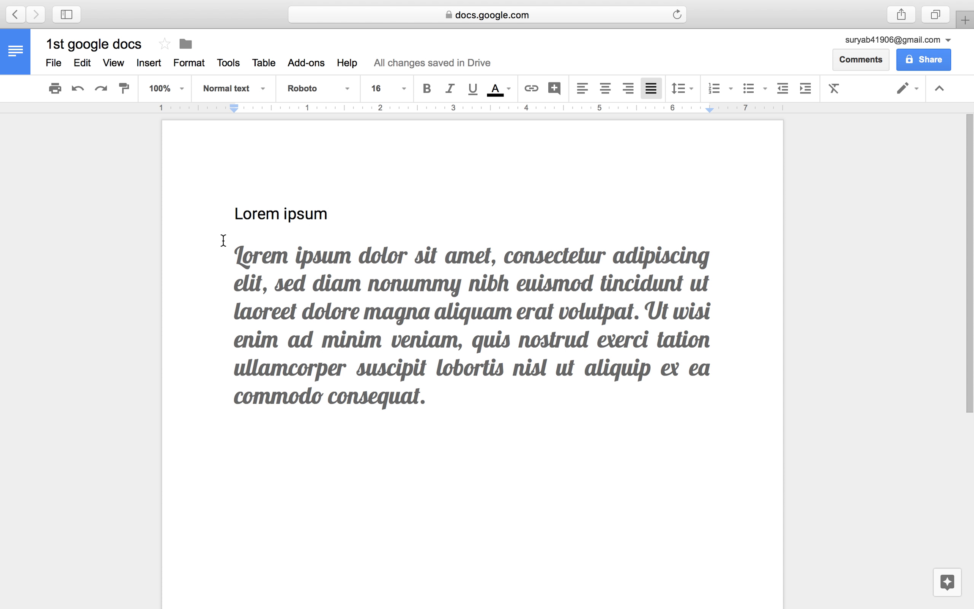
Arrange the body paragraph in two columns, leaving the heading outside the column layout
left_click_drag(236, 255, 426, 406)
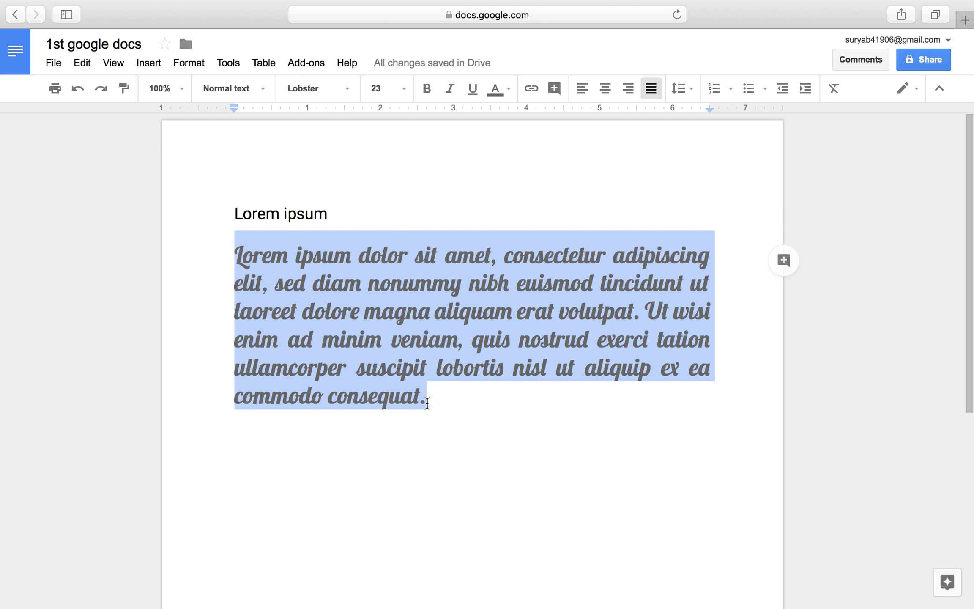
left_click(189, 62)
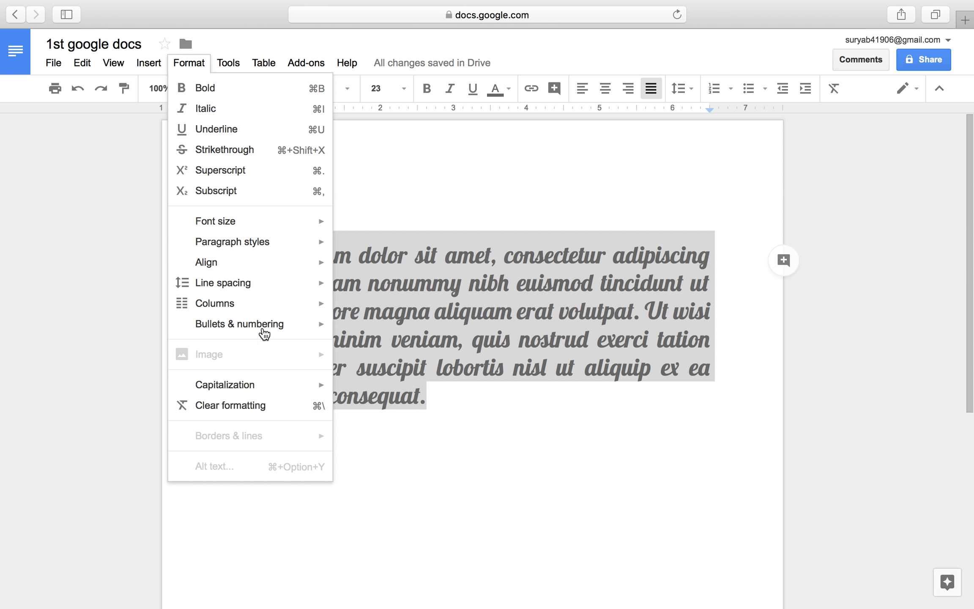
mouse_move(323, 310)
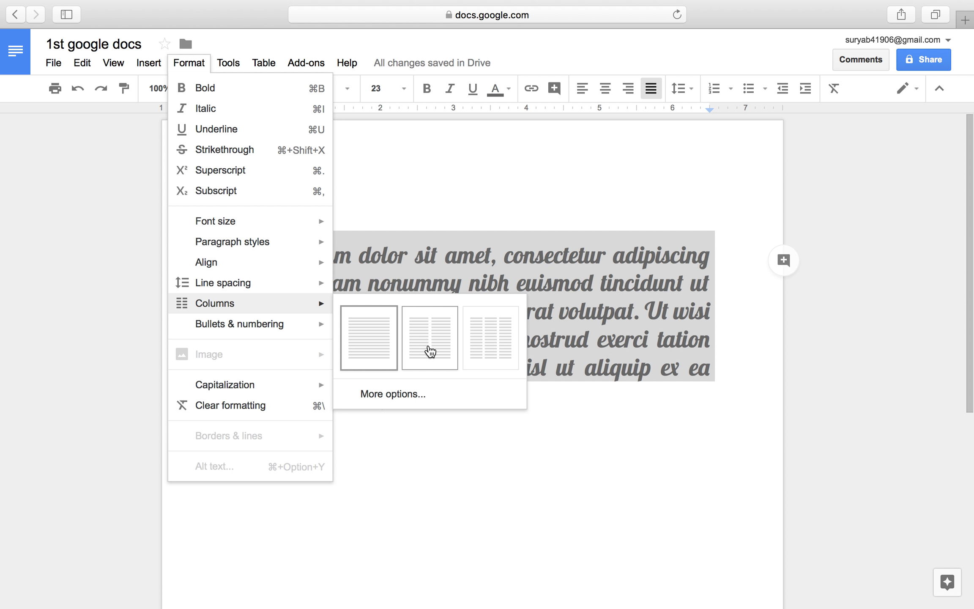
left_click(431, 350)
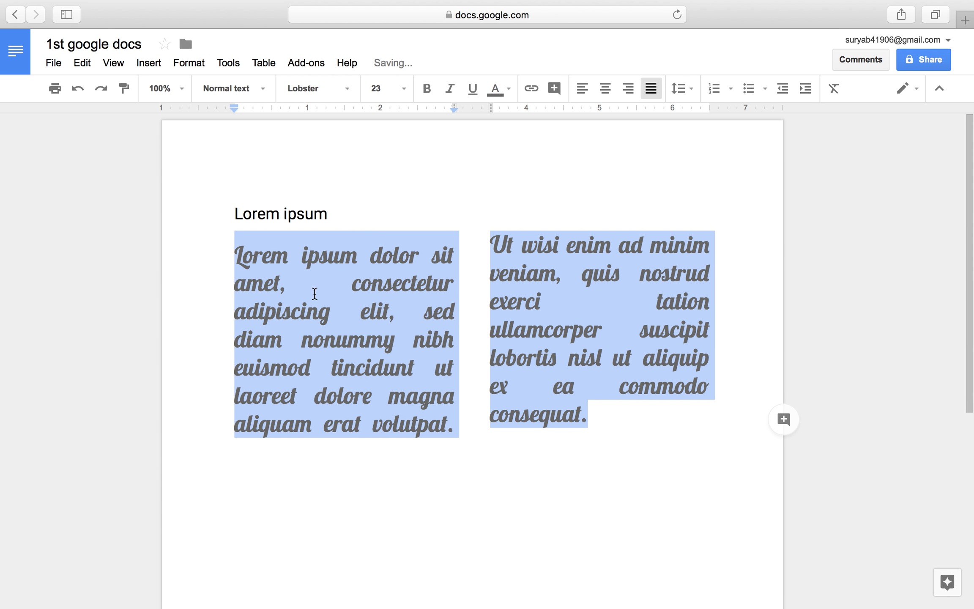
left_click(350, 286)
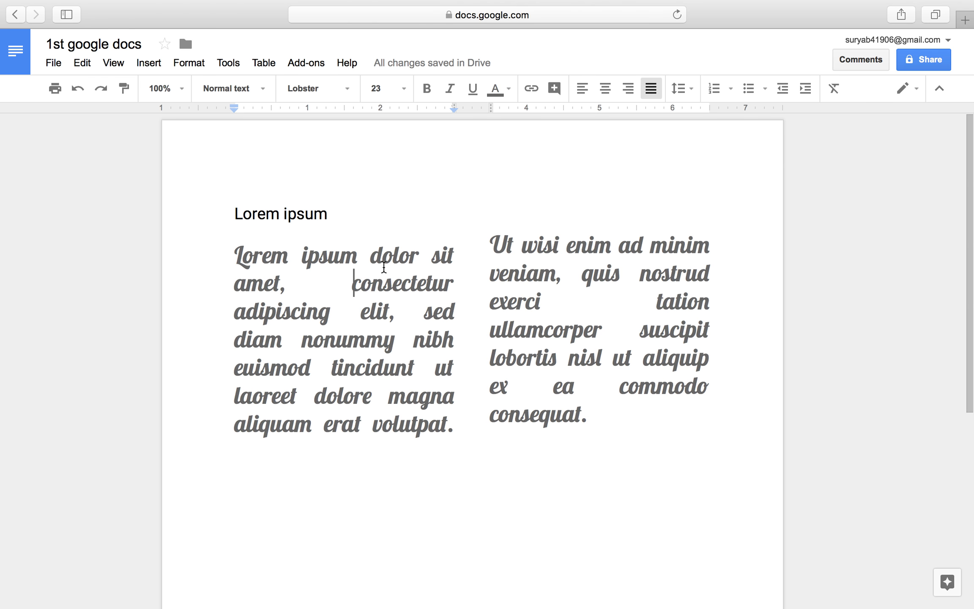
Dismiss the GoogleSoftwareUpdateAgent permission alert and arrange the whole body paragraph in three columns
key("BackSpace")
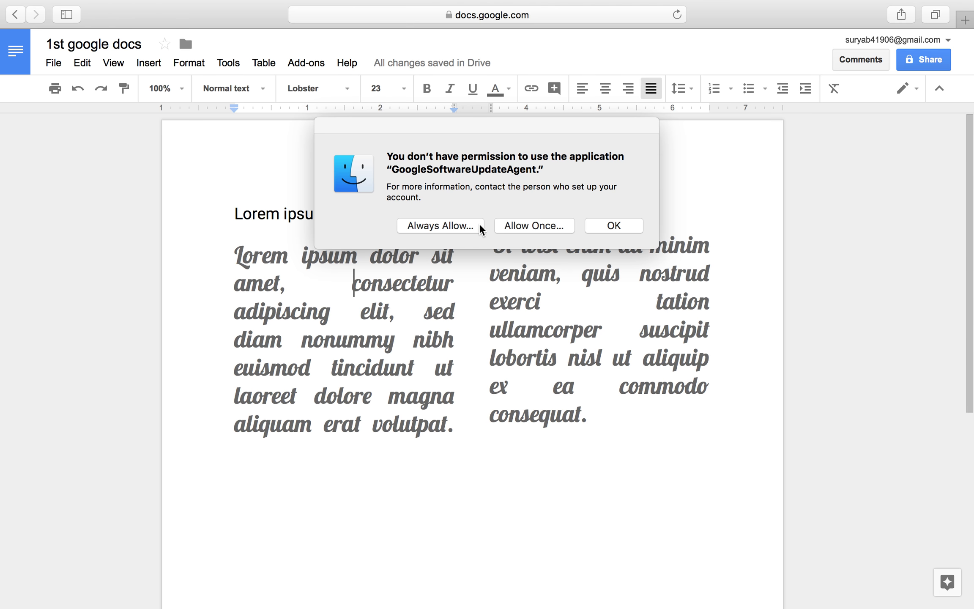
left_click(607, 225)
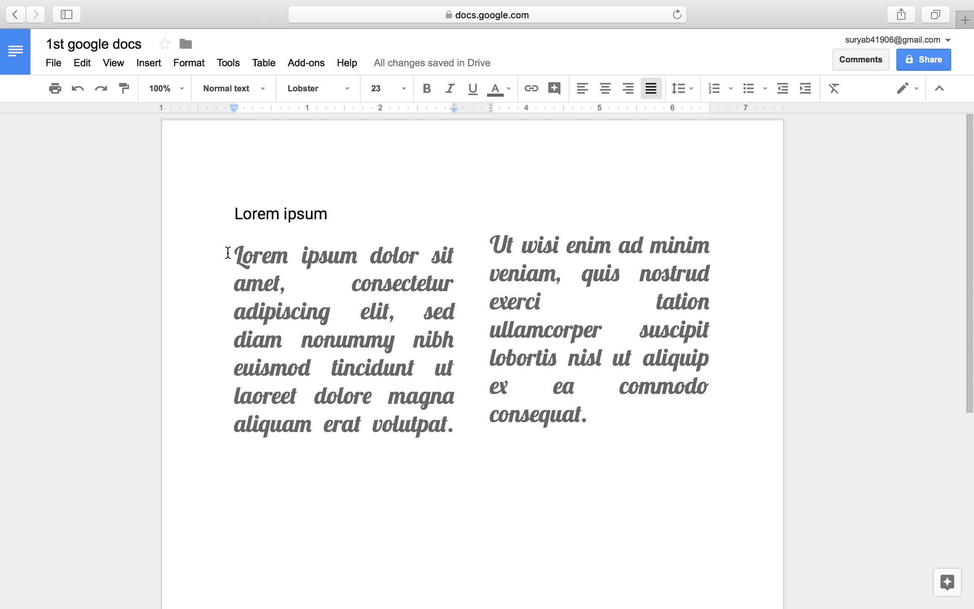
left_click_drag(241, 255, 513, 458)
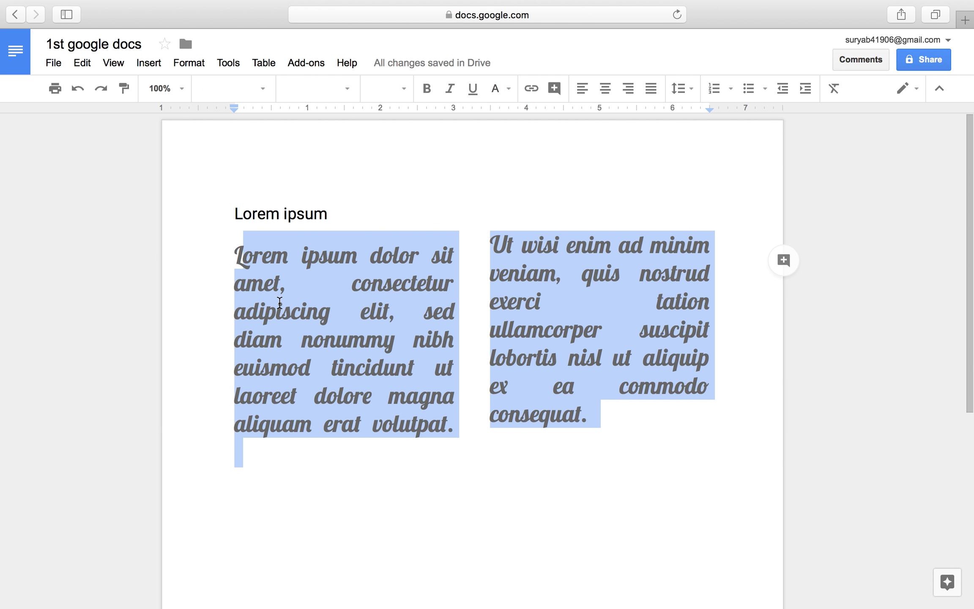
left_click(229, 257)
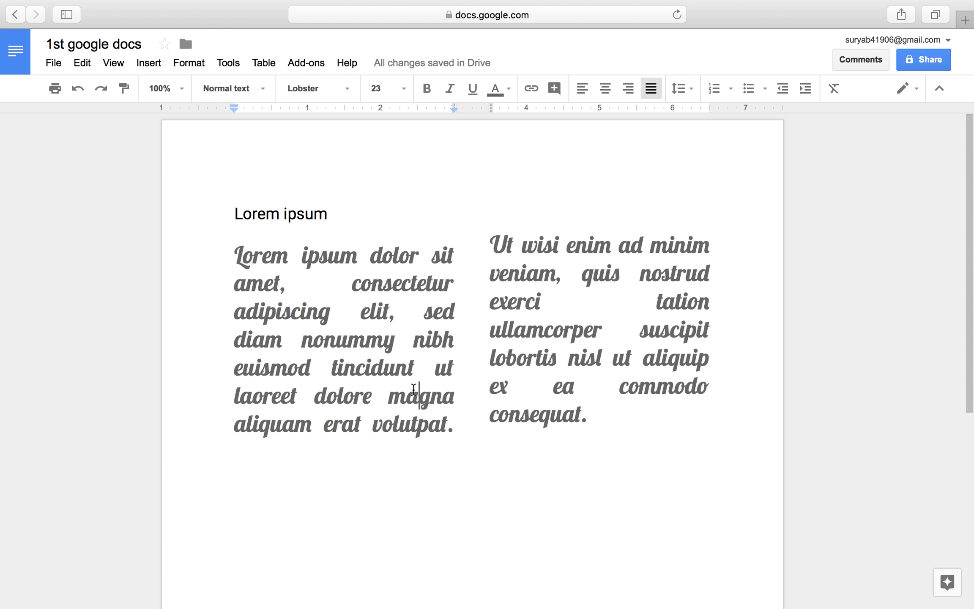
left_click_drag(234, 254, 591, 422)
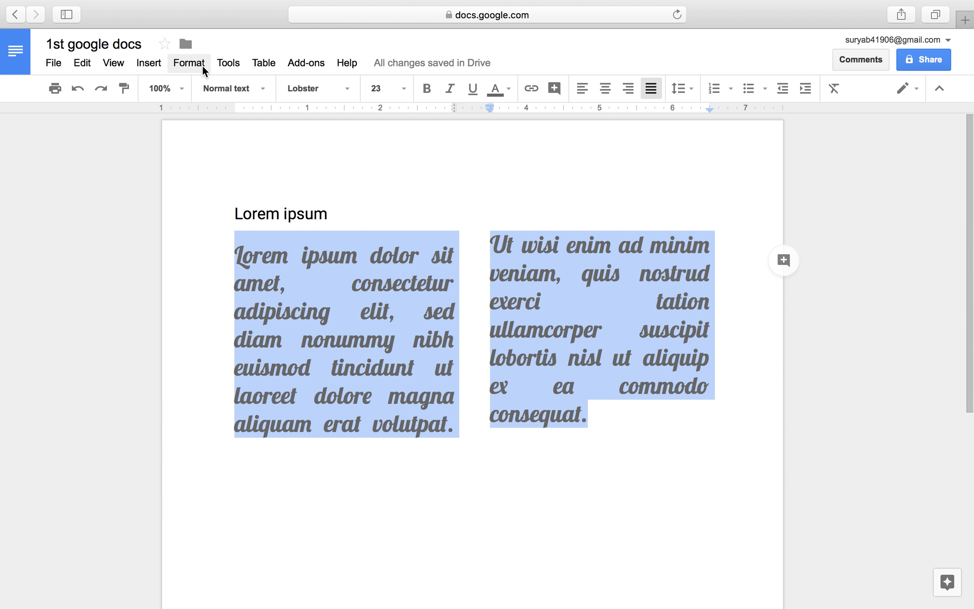
left_click(190, 64)
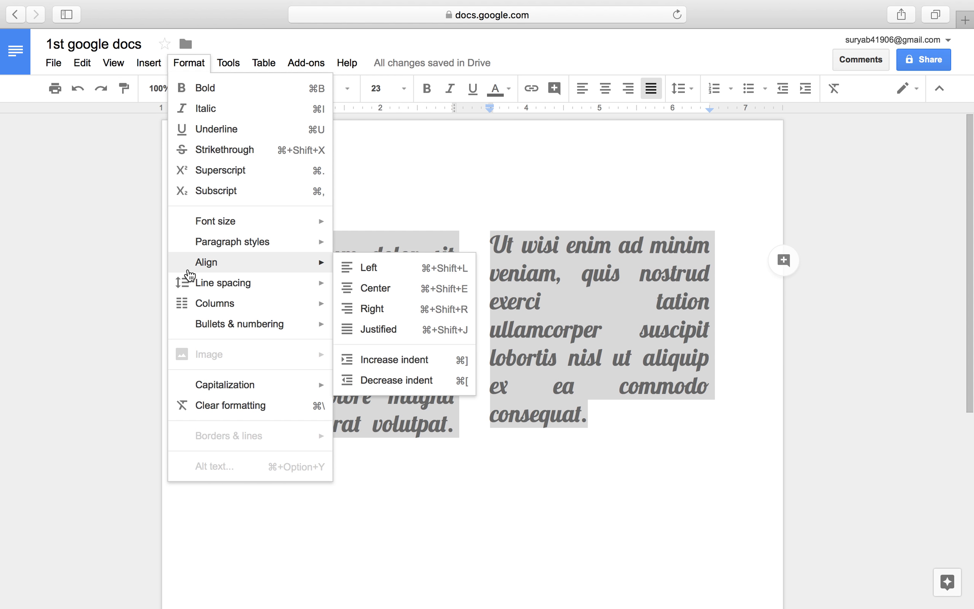
mouse_move(256, 302)
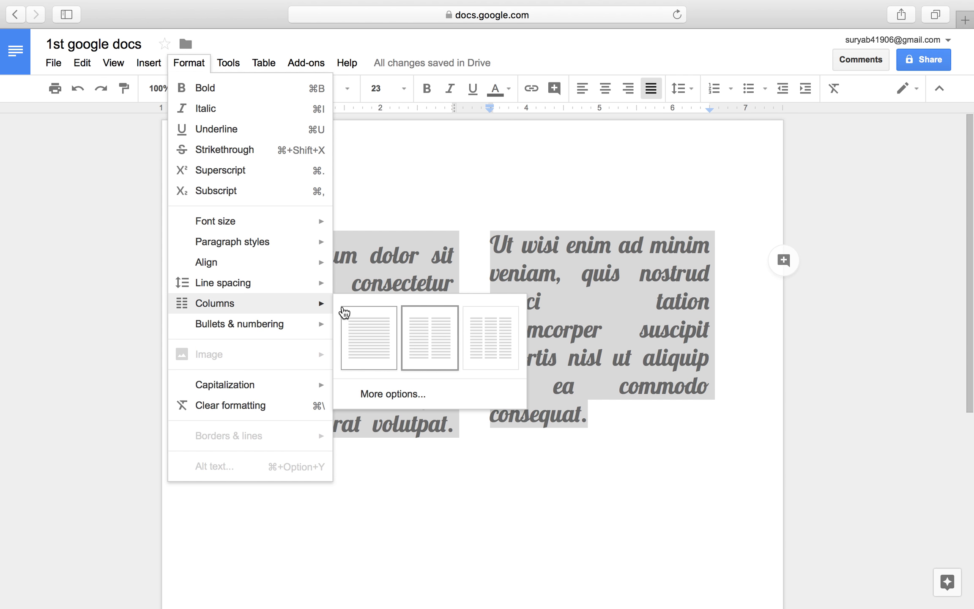
left_click(492, 338)
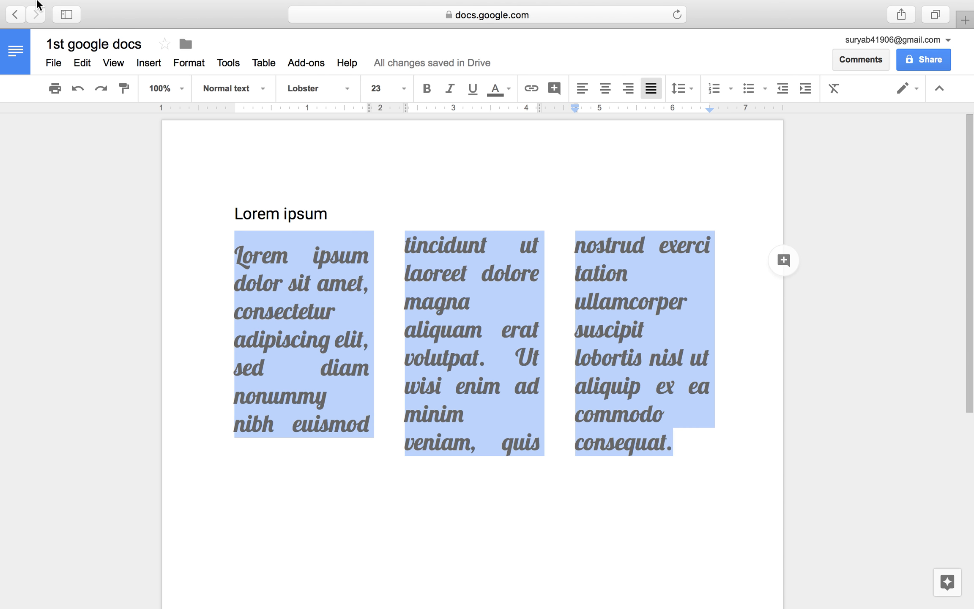
Close the browser window containing the "1st google docs" document
mouse_move(6, 5)
left_click(14, 31)
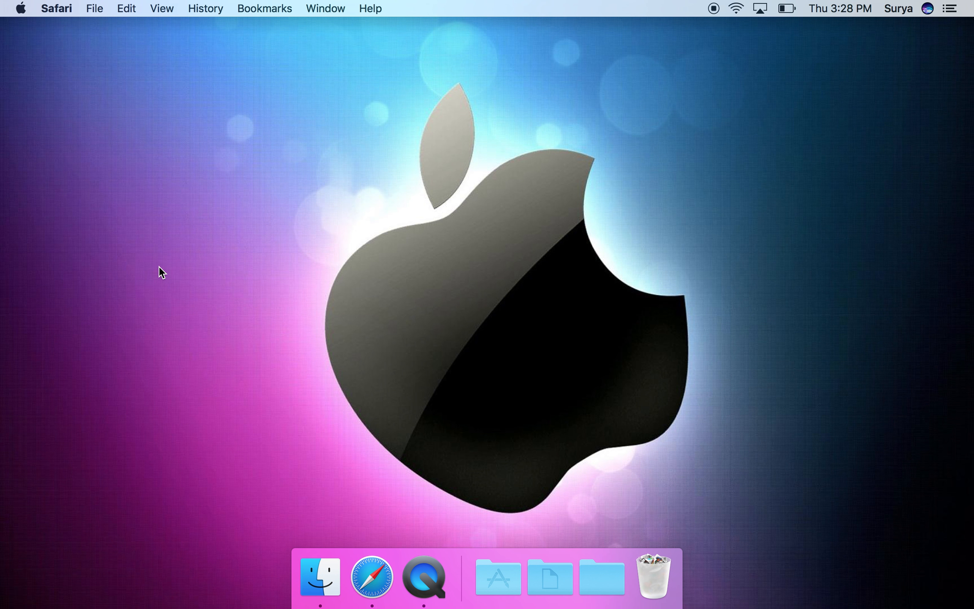
Switch to QuickTime Player, quit it, and clear the suggested file name for saving the screen recording
left_click(417, 576)
key("super+q")
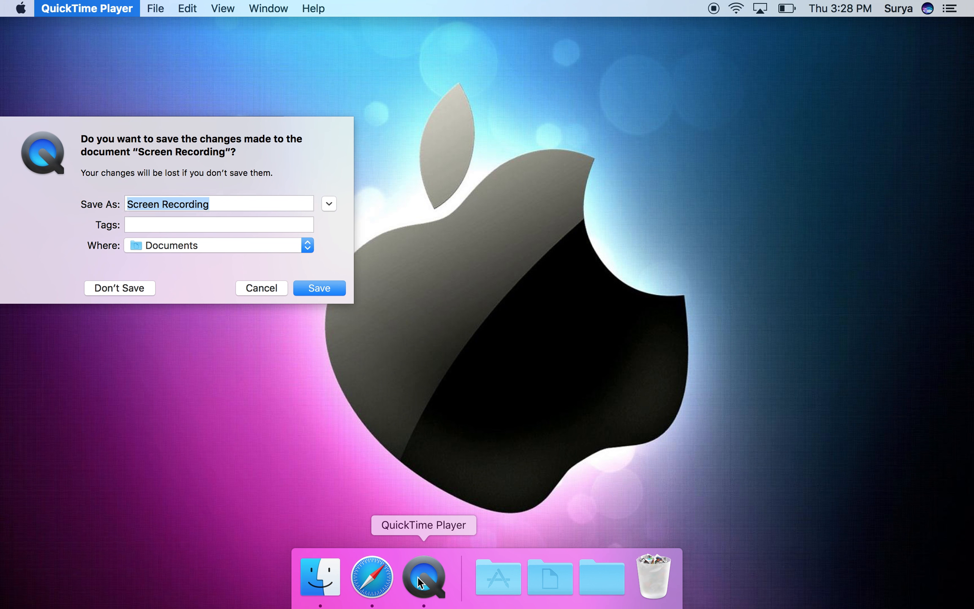
key("BackSpace")
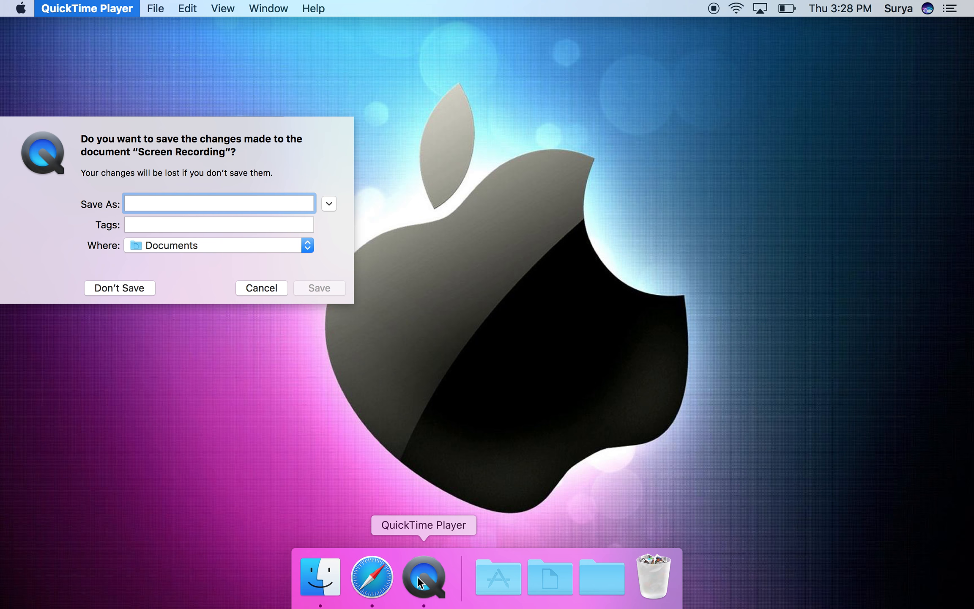